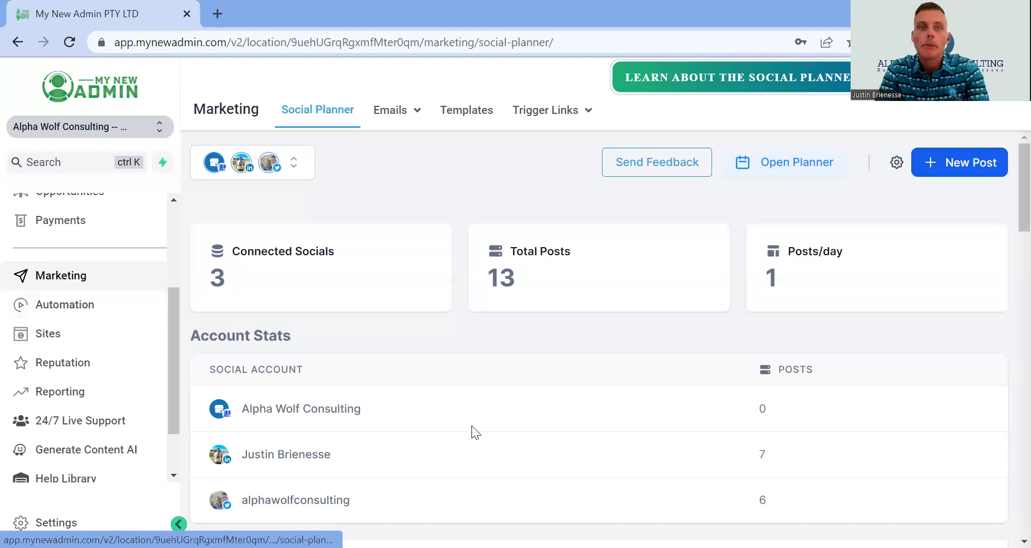
Step: Open the draft email campaign "ALPHA WOLF CONSULTING - GROWING YOUR BUSINESS FOR SUCCESS" from the email campaigns list
{"action": "mouse_move", "coordinate": [403, 112]}
{"action": "left_click", "coordinate": [392, 145]}
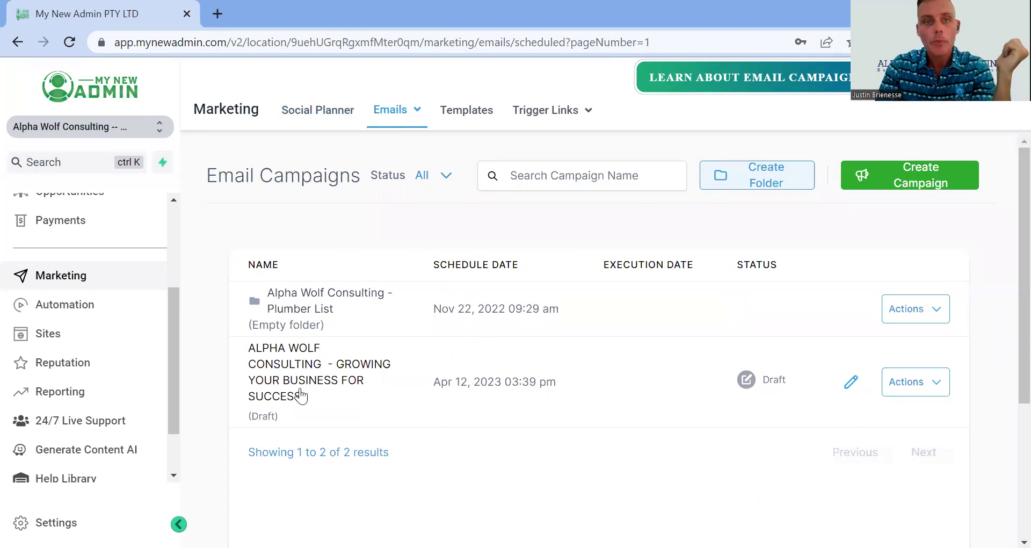
{"action": "left_click", "coordinate": [309, 374]}
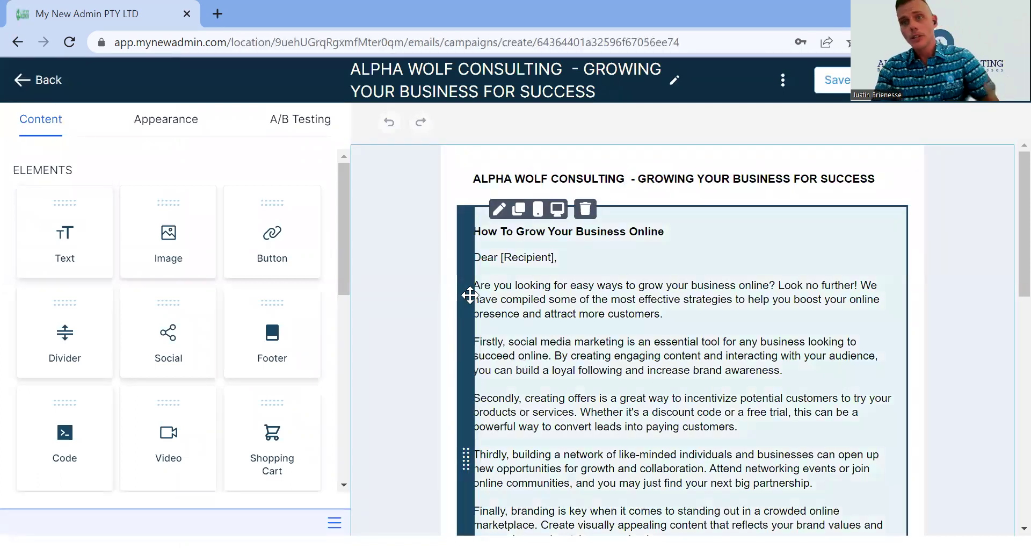
Step: Review the campaign email's content, from its heading and growth tips through the sign-off to the Business Growth graphic
{"action": "scroll", "coordinate": [469, 294], "scroll_direction": "down", "scroll_amount": 10}
{"action": "scroll", "coordinate": [469, 294], "scroll_direction": "up", "scroll_amount": 8}
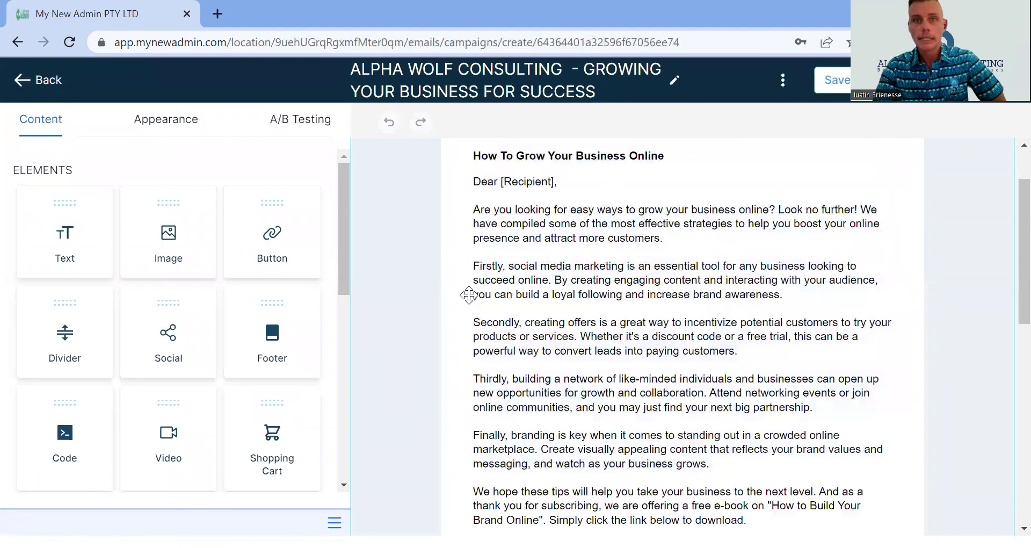
{"action": "scroll", "coordinate": [469, 294], "scroll_direction": "up", "scroll_amount": 3}
{"action": "scroll", "coordinate": [469, 295], "scroll_direction": "down", "scroll_amount": 10}
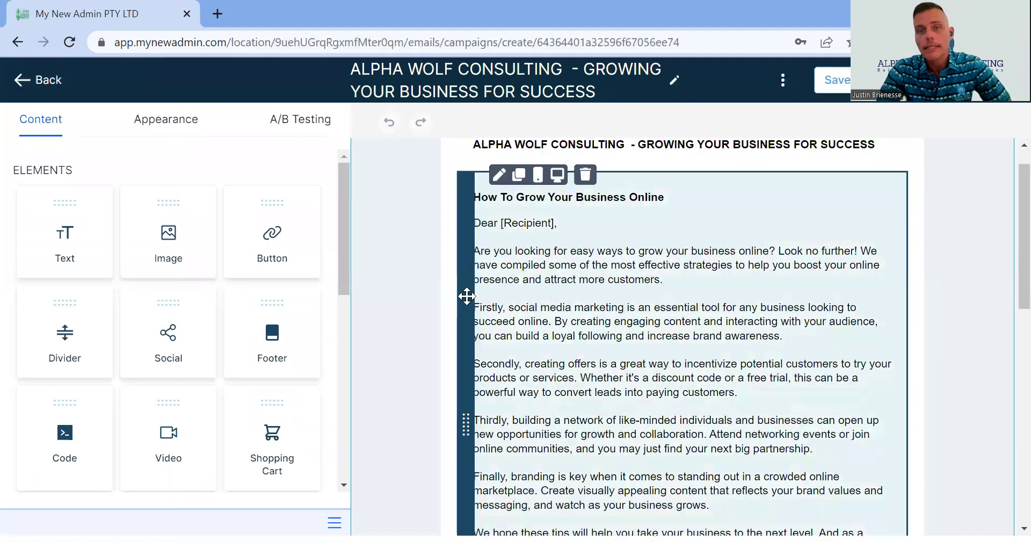
{"action": "scroll", "coordinate": [744, 288], "scroll_direction": "up", "scroll_amount": 10}
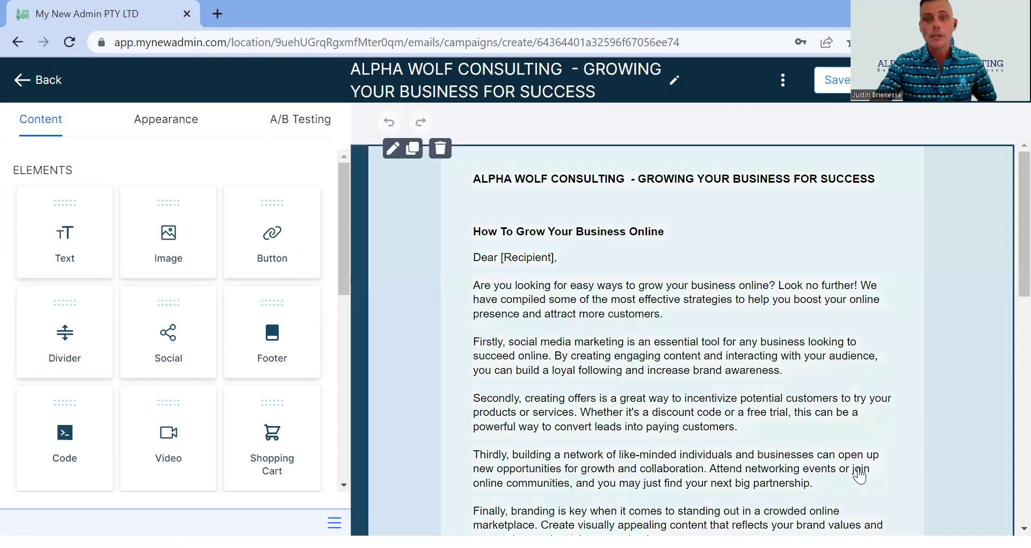
{"action": "scroll", "coordinate": [833, 446], "scroll_direction": "down", "scroll_amount": 3}
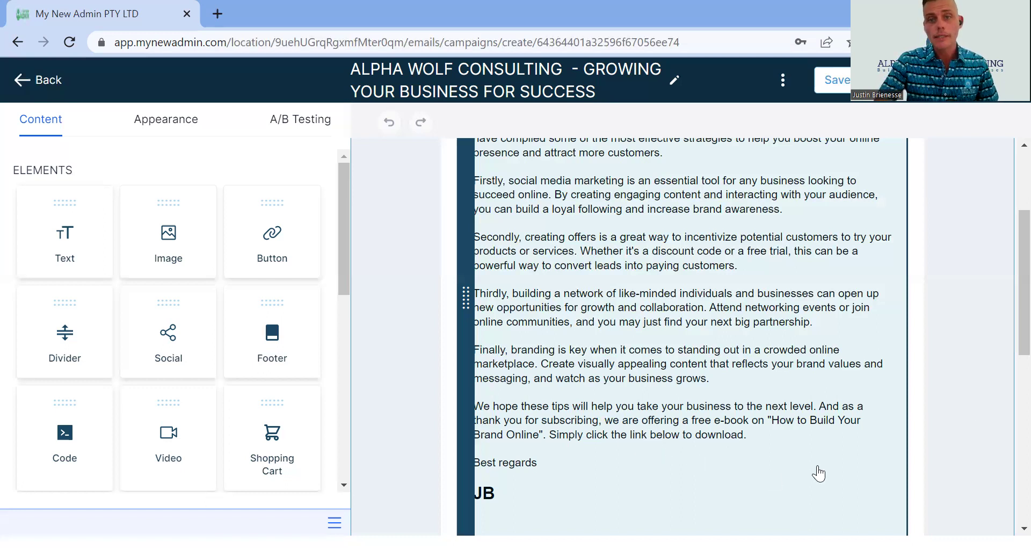
{"action": "scroll", "coordinate": [743, 432], "scroll_direction": "up", "scroll_amount": 3}
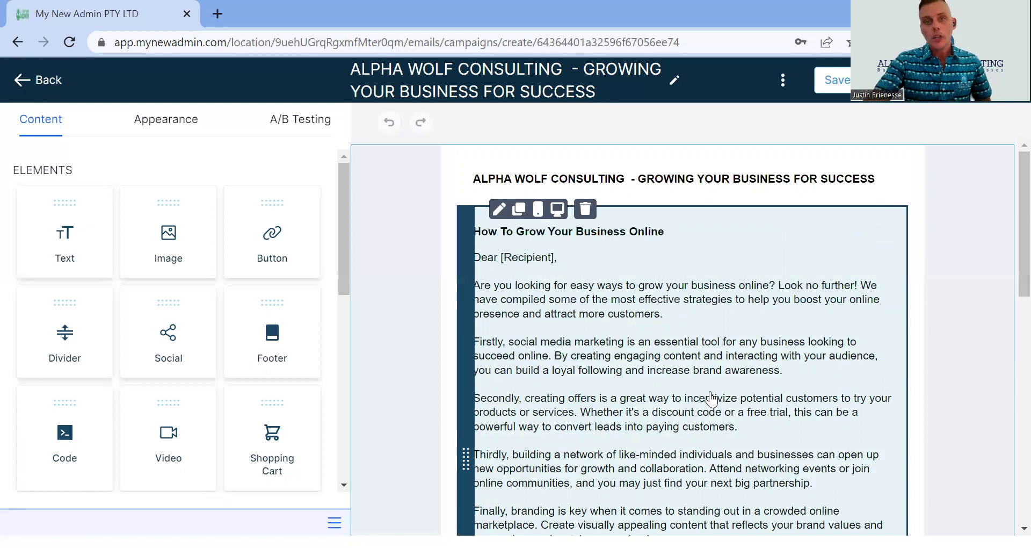
{"action": "scroll", "coordinate": [695, 229], "scroll_direction": "down", "scroll_amount": 3}
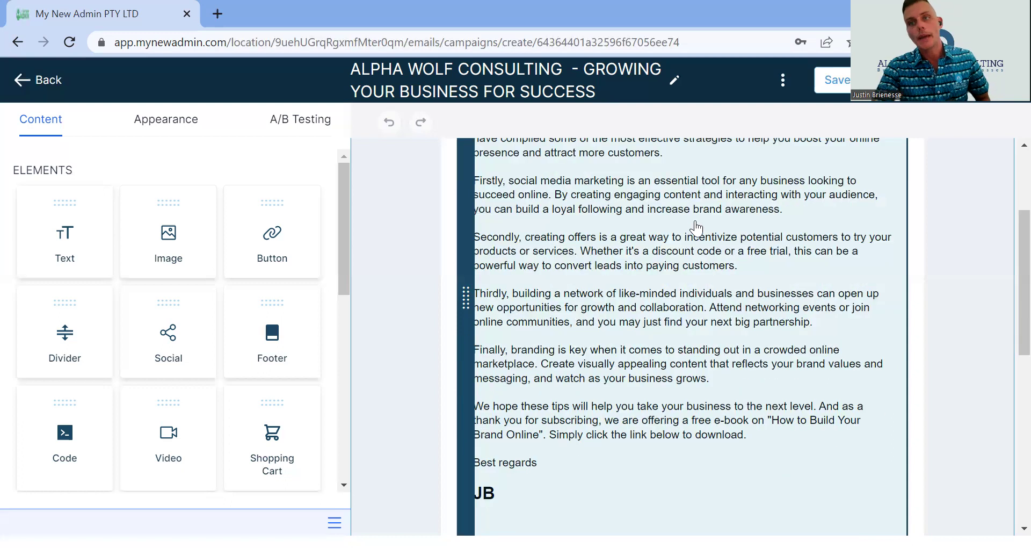
{"action": "scroll", "coordinate": [708, 281], "scroll_direction": "up", "scroll_amount": 3}
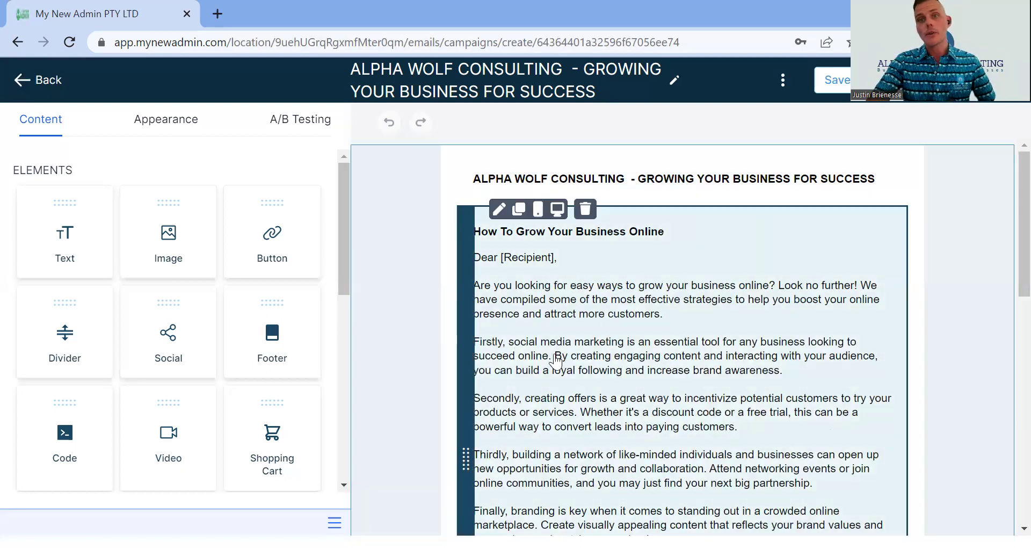
{"action": "scroll", "coordinate": [698, 256], "scroll_direction": "down", "scroll_amount": 2}
{"action": "scroll", "coordinate": [700, 263], "scroll_direction": "down", "scroll_amount": 5}
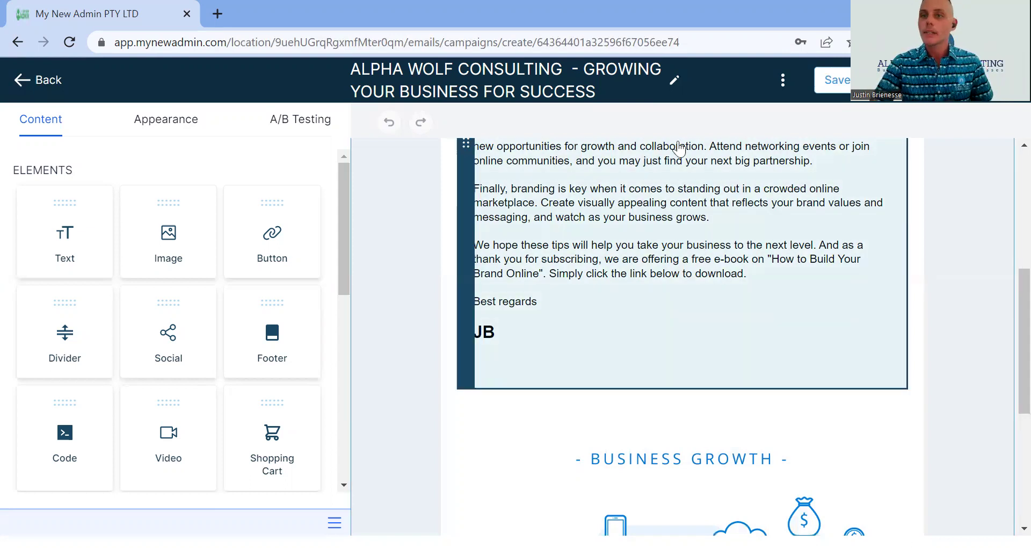
{"action": "scroll", "coordinate": [631, 365], "scroll_direction": "down", "scroll_amount": 1}
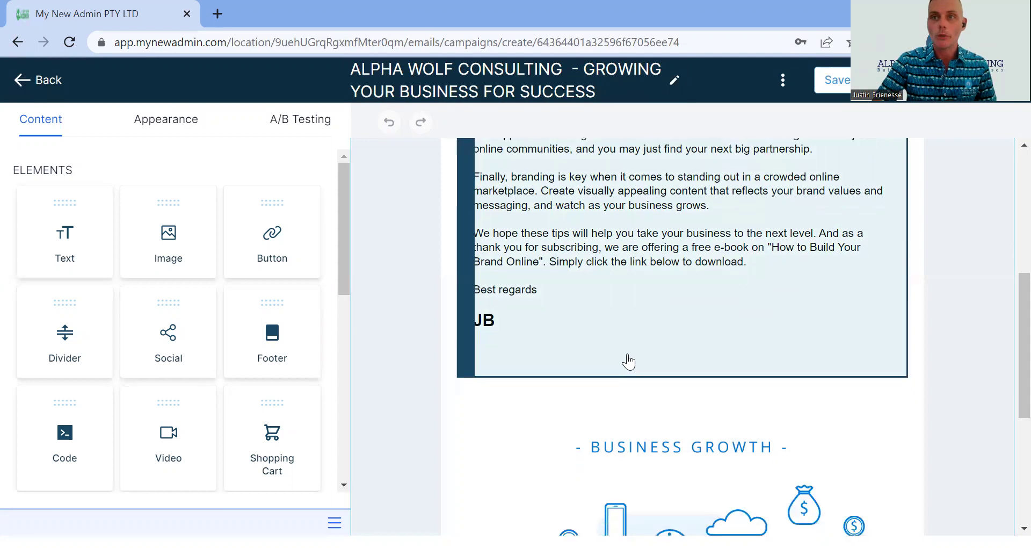
{"action": "scroll", "coordinate": [628, 361], "scroll_direction": "down", "scroll_amount": 5}
{"action": "scroll", "coordinate": [619, 350], "scroll_direction": "up", "scroll_amount": 10}
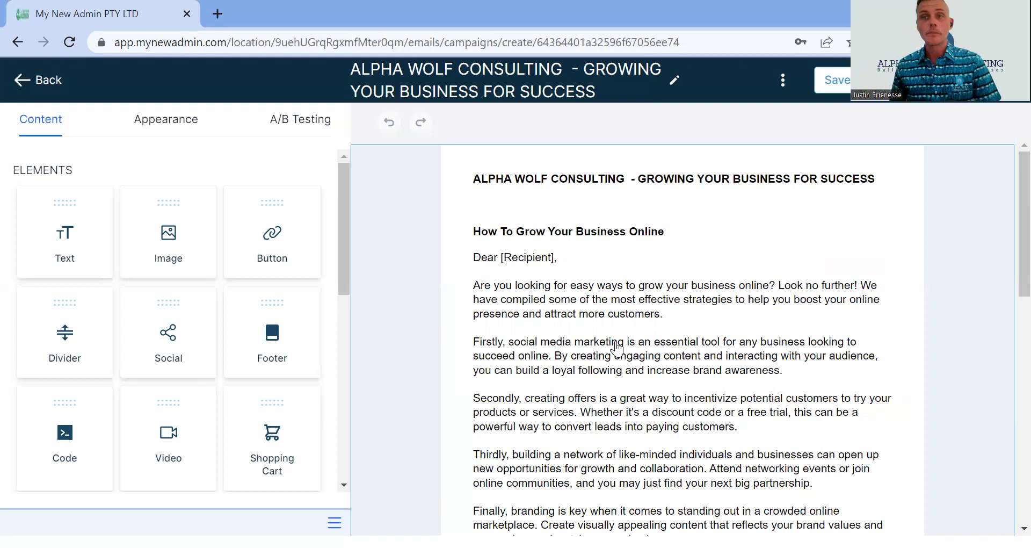
Step: Leave the email campaign editor and open the contacts list
{"action": "left_click", "coordinate": [667, 328]}
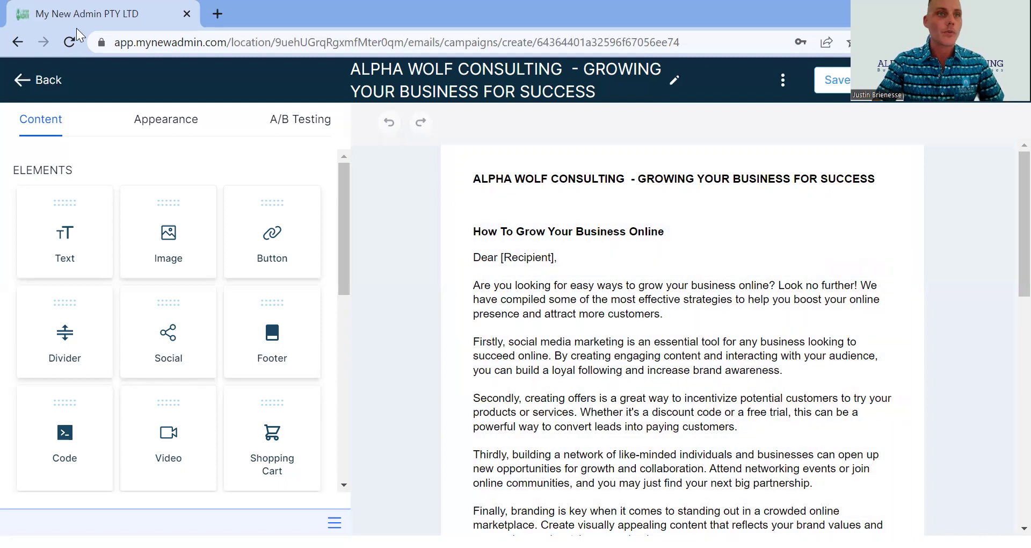
{"action": "left_click", "coordinate": [27, 82]}
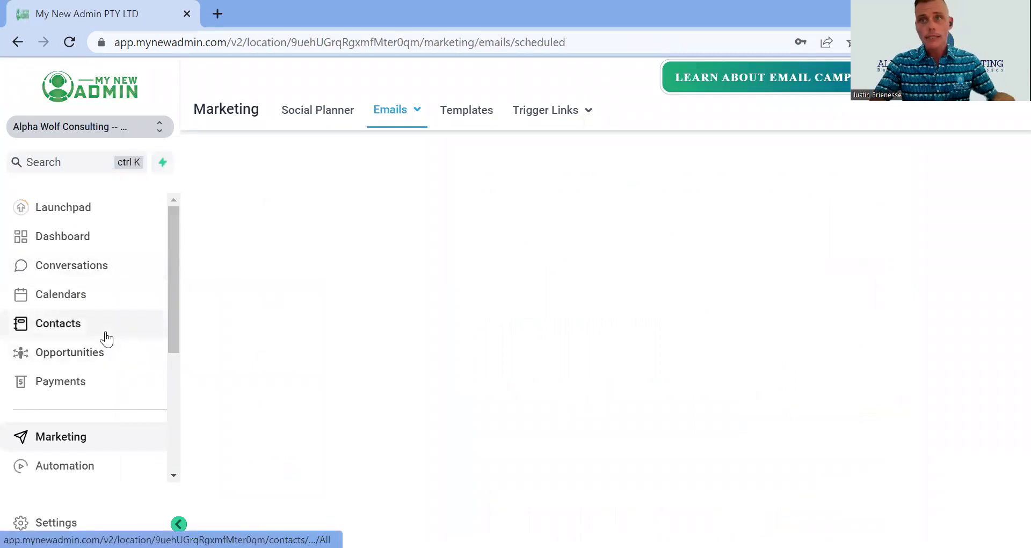
{"action": "left_click", "coordinate": [106, 334]}
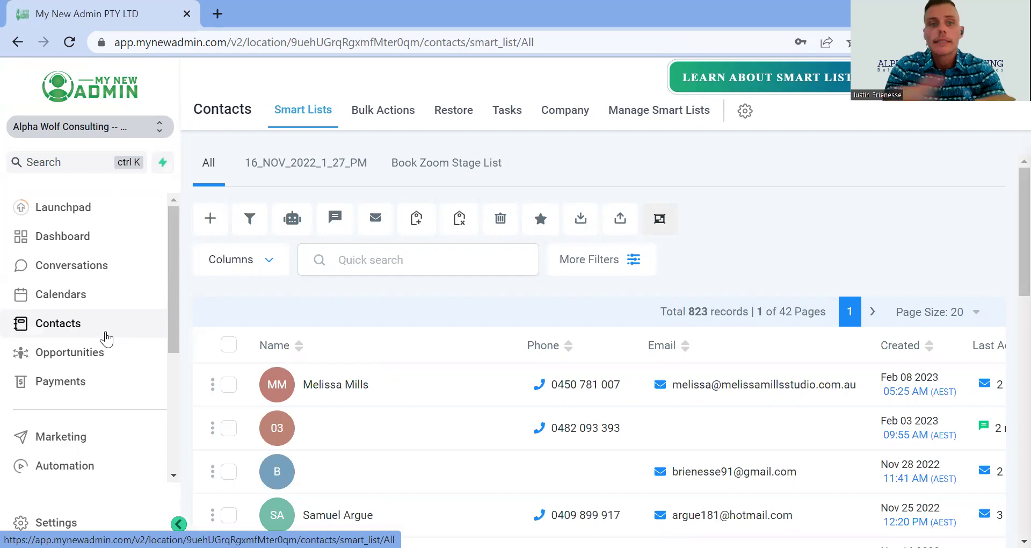
{"action": "left_click", "coordinate": [229, 344]}
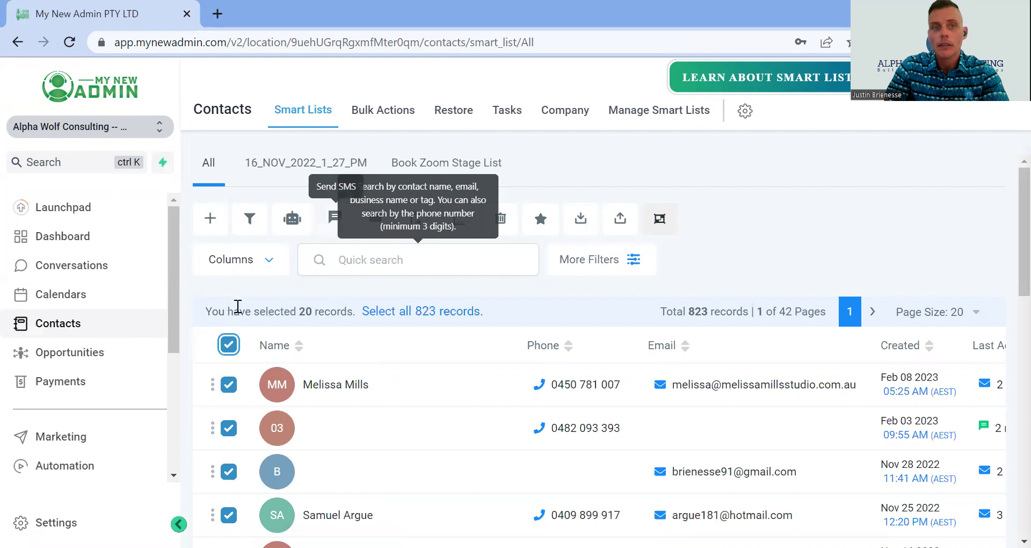
{"action": "left_click", "coordinate": [229, 344]}
{"action": "left_click", "coordinate": [336, 220]}
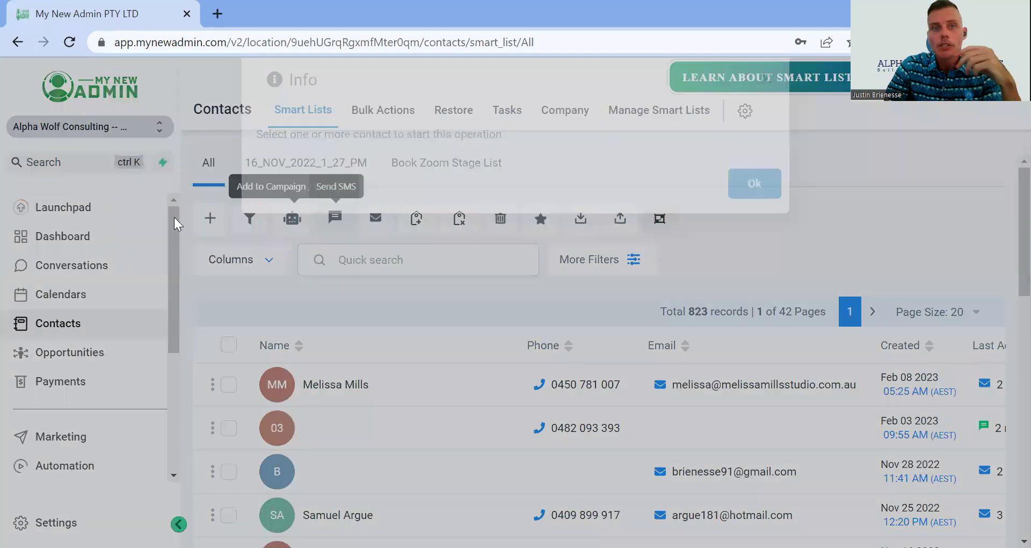
{"action": "left_click", "coordinate": [766, 211]}
Step: Select all contacts on the current page and proceed to composing a bulk SMS to them
{"action": "left_click", "coordinate": [229, 344]}
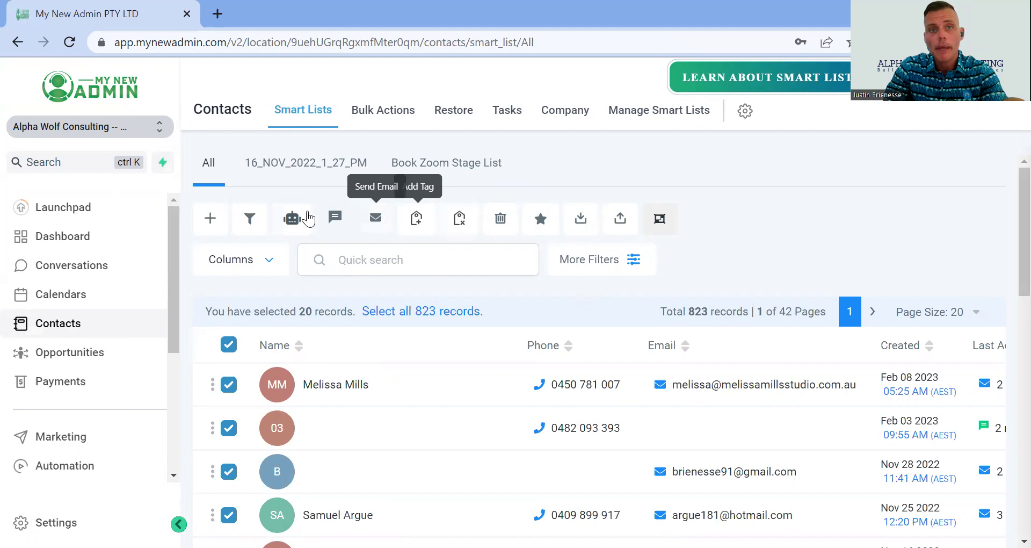
{"action": "left_click", "coordinate": [335, 218]}
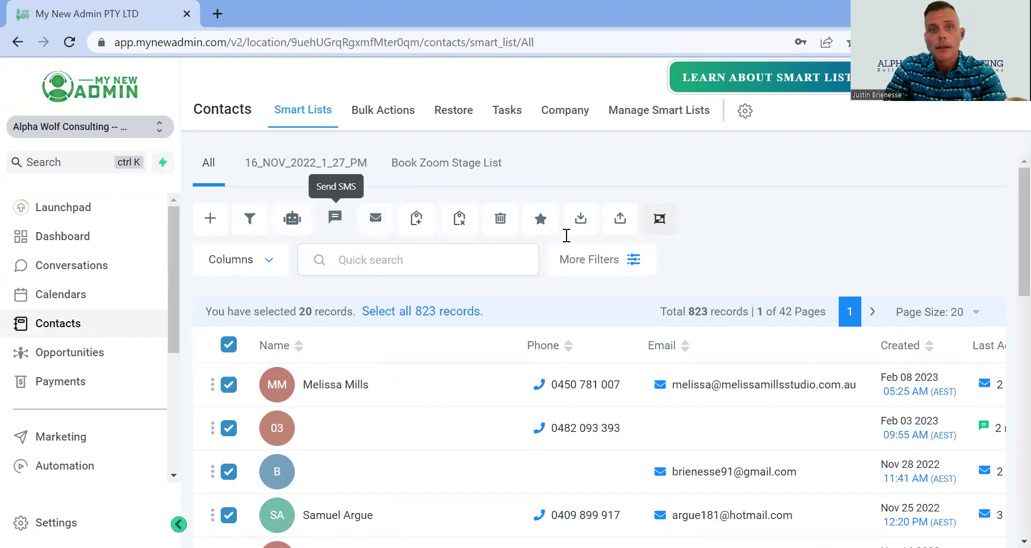
{"action": "scroll", "coordinate": [549, 288], "scroll_direction": "down", "scroll_amount": 5}
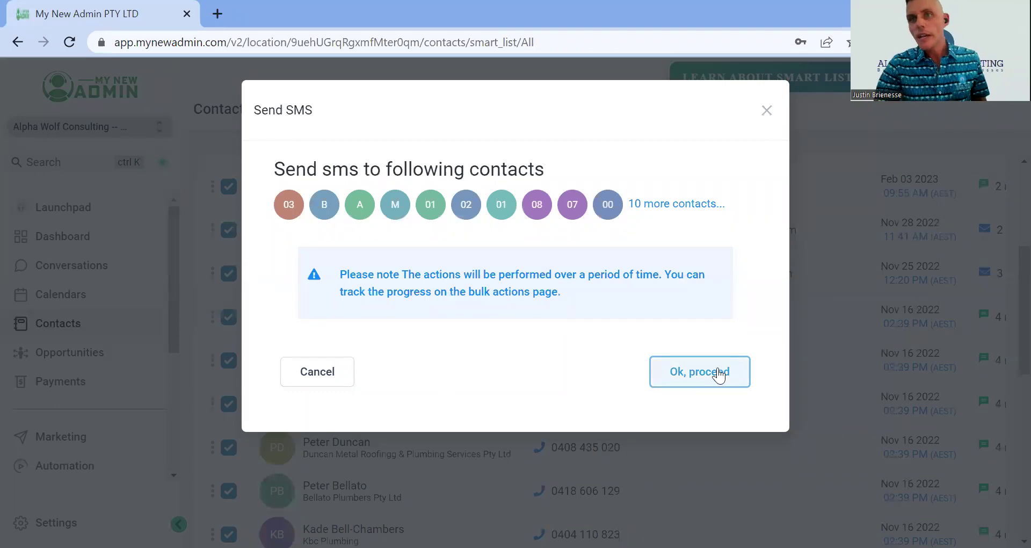
{"action": "left_click", "coordinate": [720, 376]}
{"action": "scroll", "coordinate": [601, 328], "scroll_direction": "down", "scroll_amount": 2}
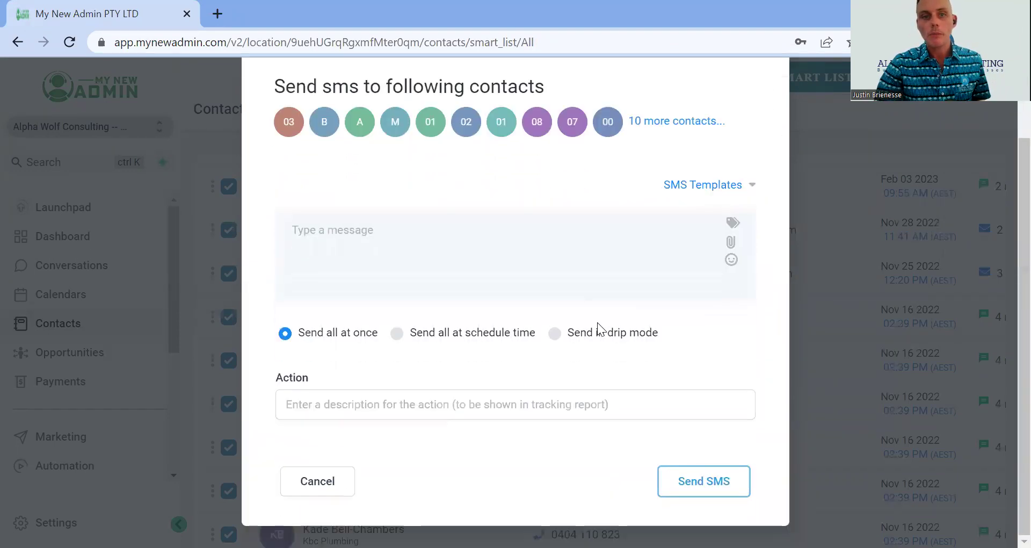
Step: Draft the SMS "Hey Guy I know I've been contacting you, would you like to find out how to grow your business online easier." and discard it
{"action": "left_click", "coordinate": [378, 226]}
{"action": "mouse_move", "coordinate": [711, 273]}
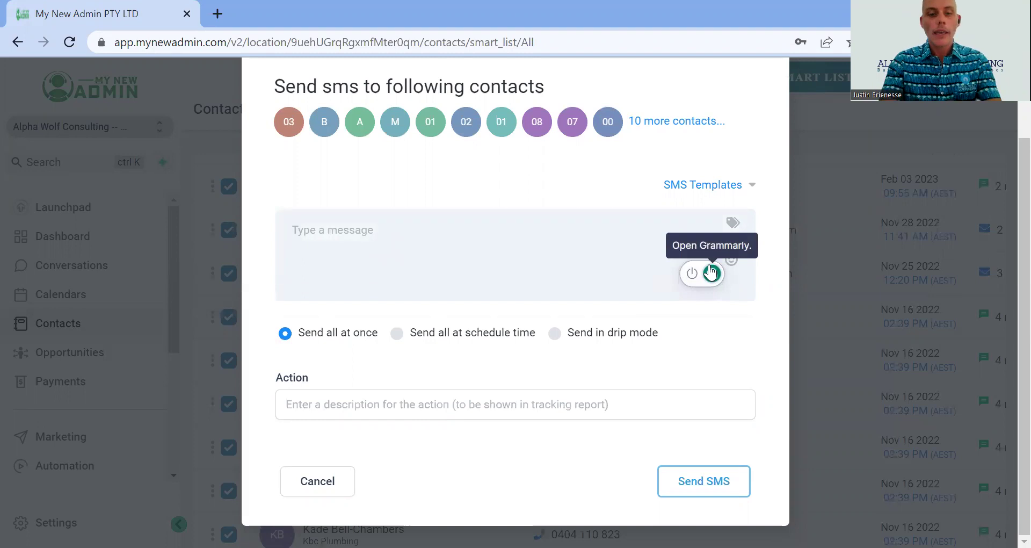
{"action": "type", "text": "Hey "}
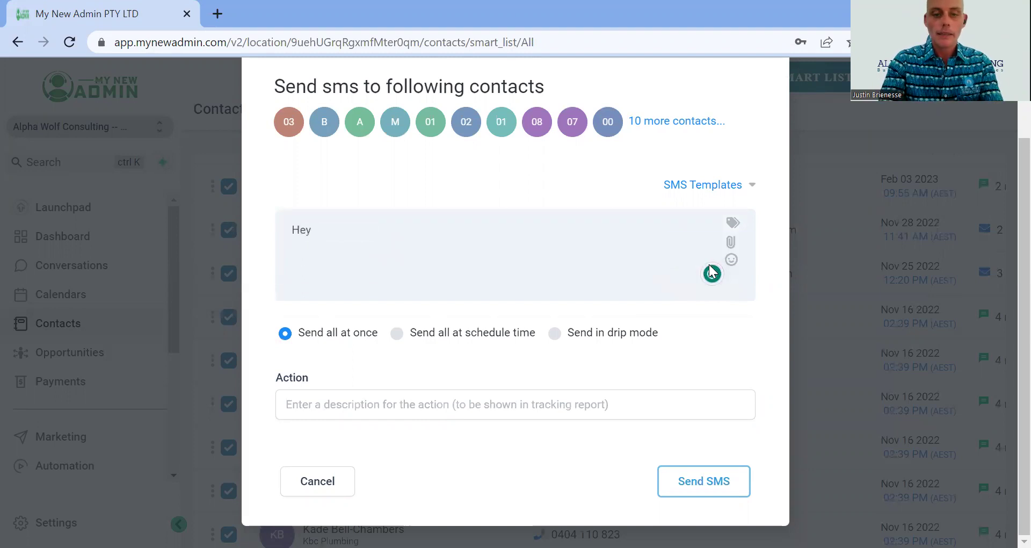
{"action": "type", "text": "Guy "}
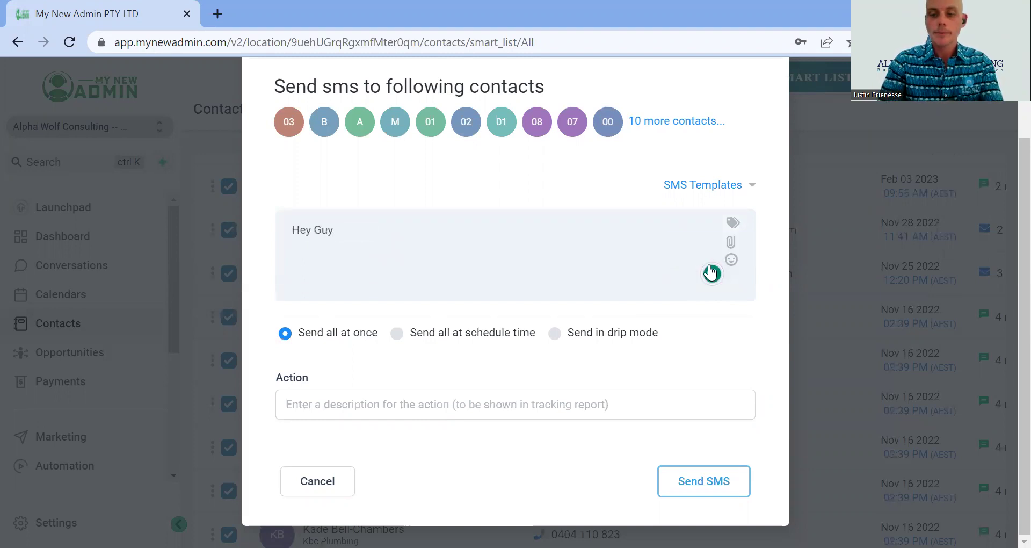
{"action": "type", "text": "I kn"}
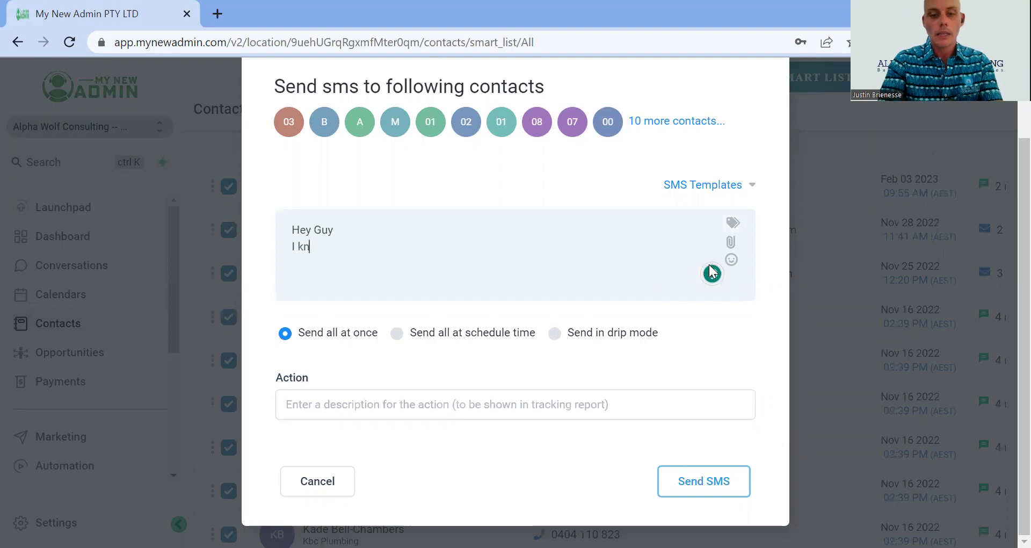
{"action": "type", "text": "ow Iv"}
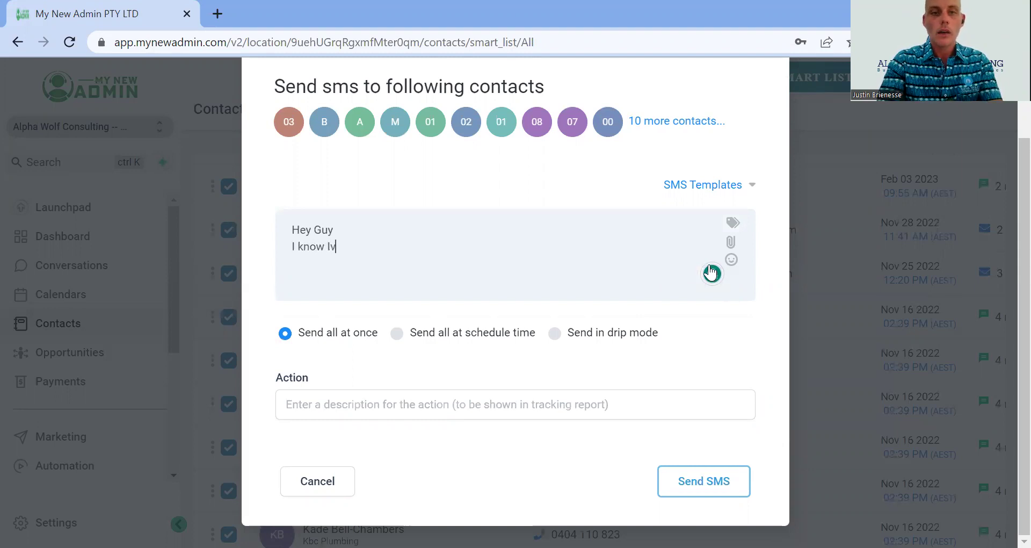
{"action": "key", "text": "BackSpace"}
{"action": "type", "text": "'"}
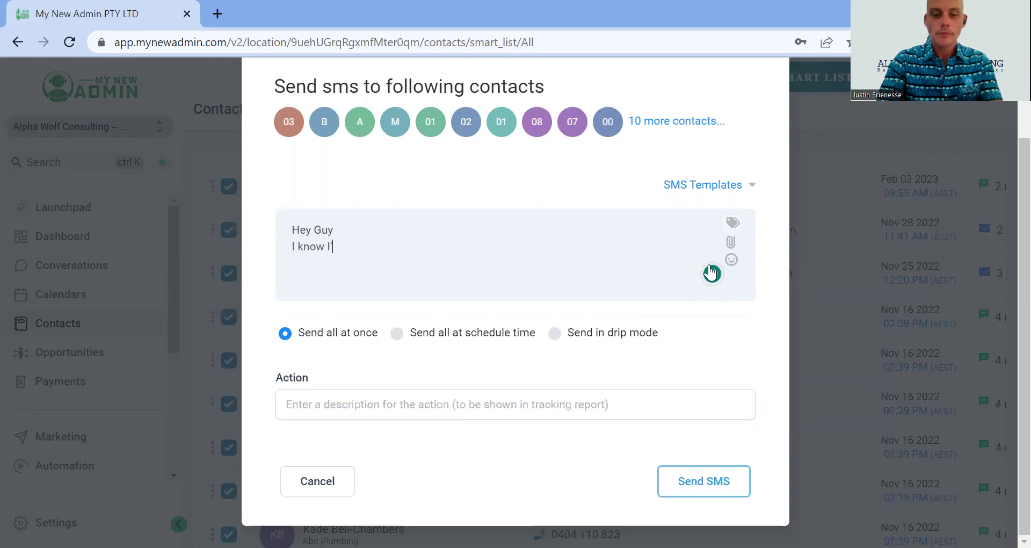
{"action": "type", "text": "ve bee"}
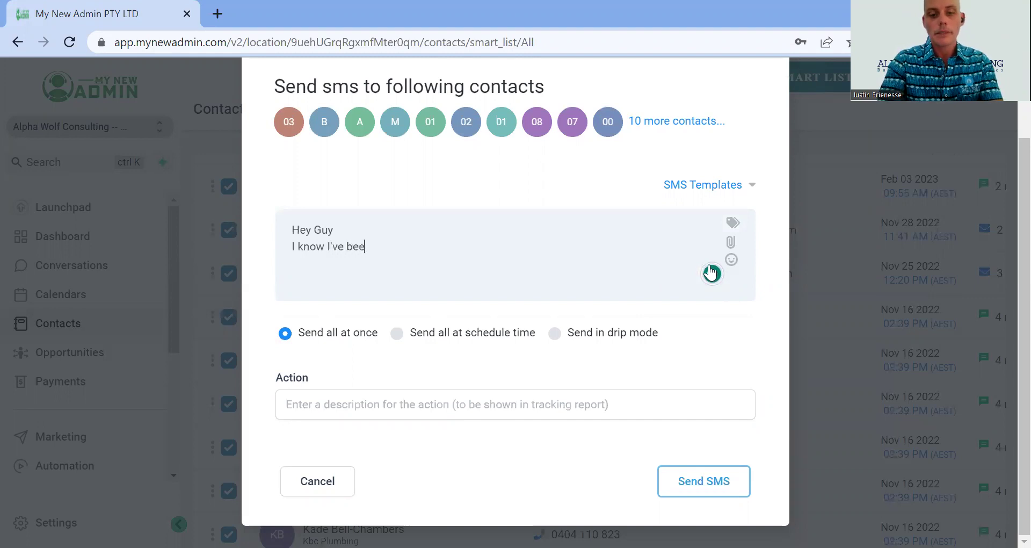
{"action": "type", "text": "n contact"}
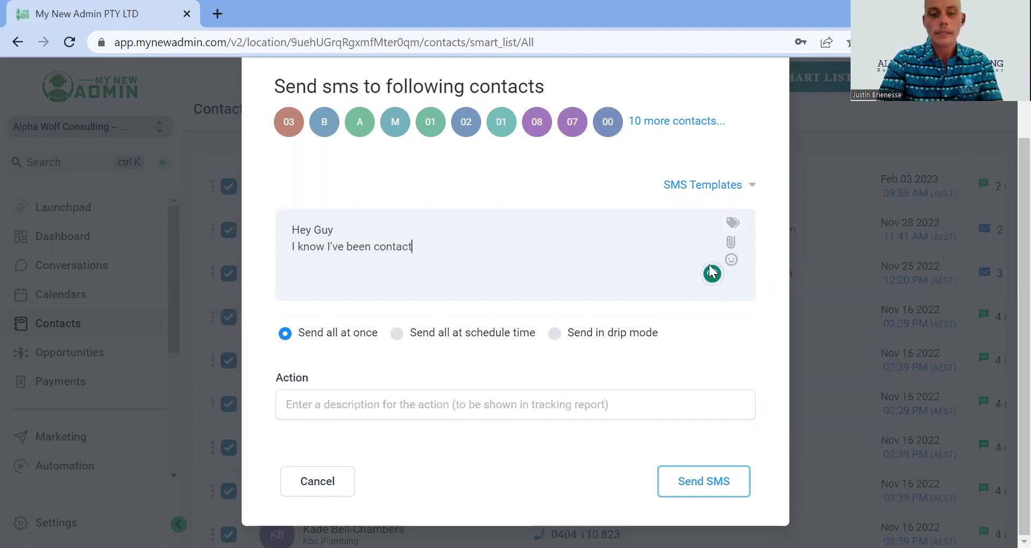
{"action": "type", "text": "ing y"}
{"action": "key", "text": "BackSpace"}
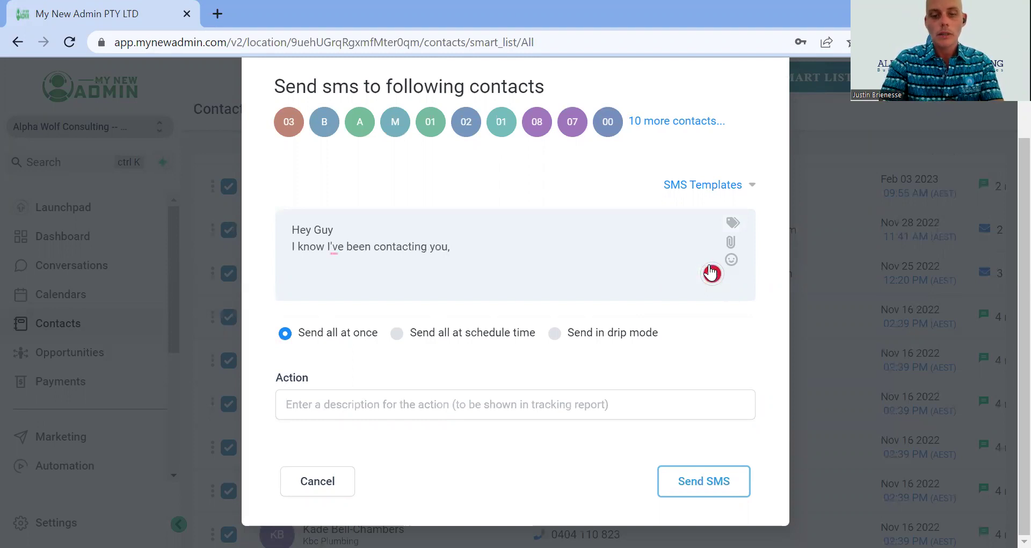
{"action": "type", "text": ", would you like to find out how to grow your business online"}
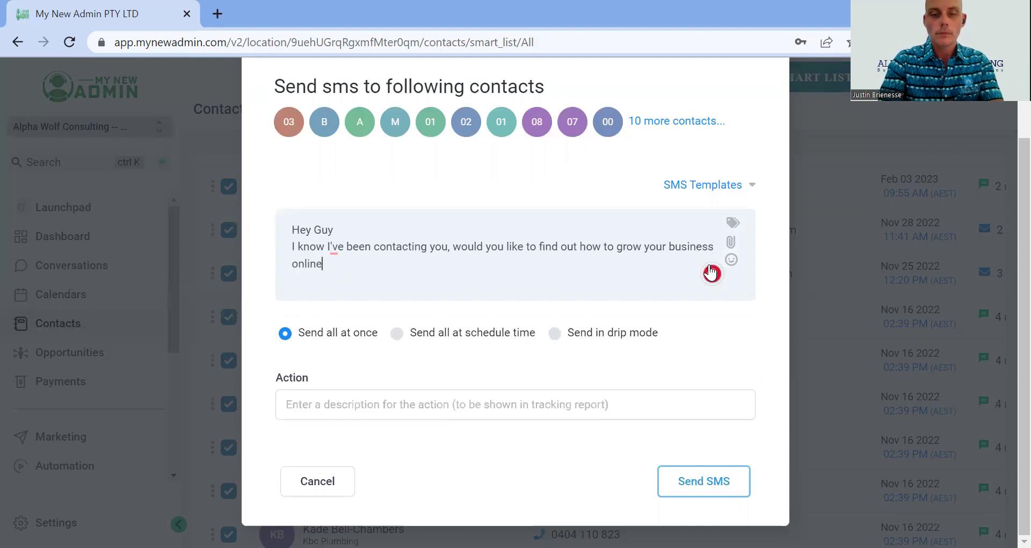
{"action": "type", "text": " eas"}
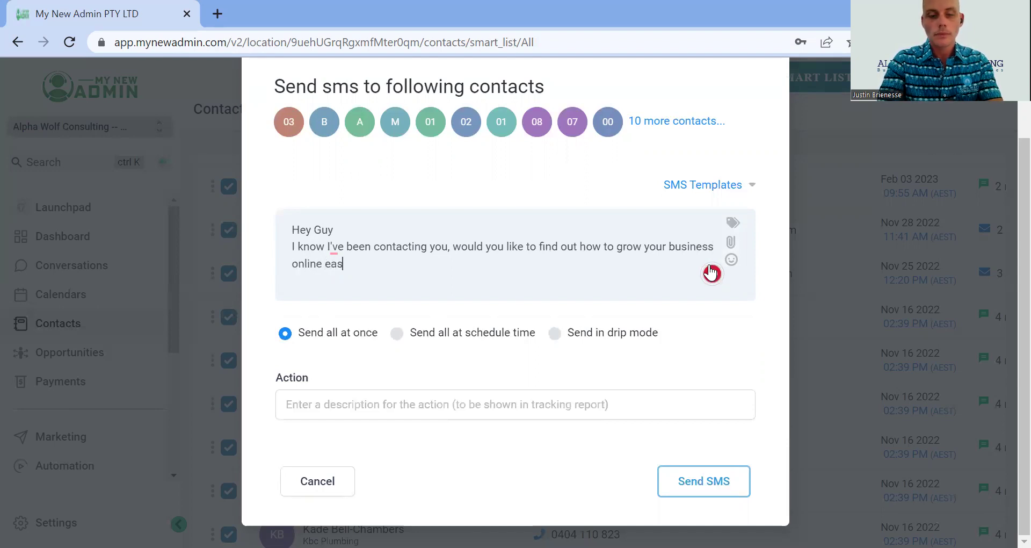
{"action": "type", "text": "ier."}
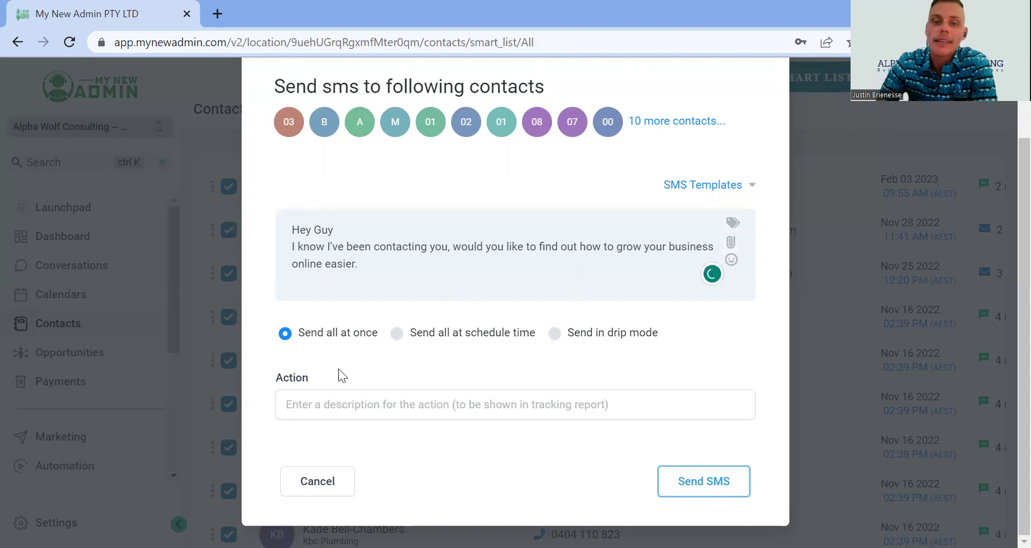
{"action": "left_click", "coordinate": [316, 481]}
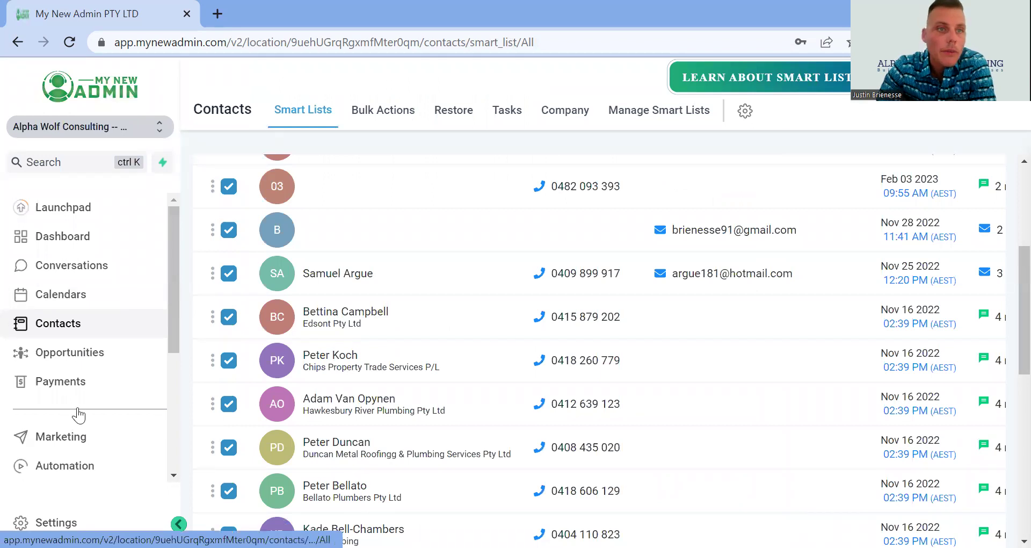
Step: Open the list of automation workflows
{"action": "left_click", "coordinate": [83, 472]}
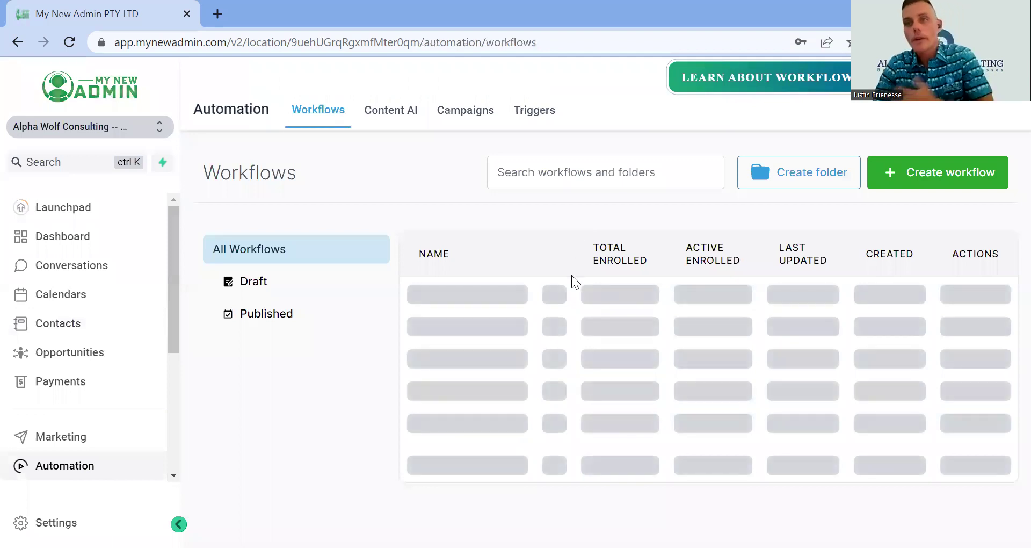
Step: Open the Drip Campaign workflow from the "Not Interested ( Drip Campaign)" folder
{"action": "scroll", "coordinate": [571, 276], "scroll_direction": "down", "scroll_amount": 5}
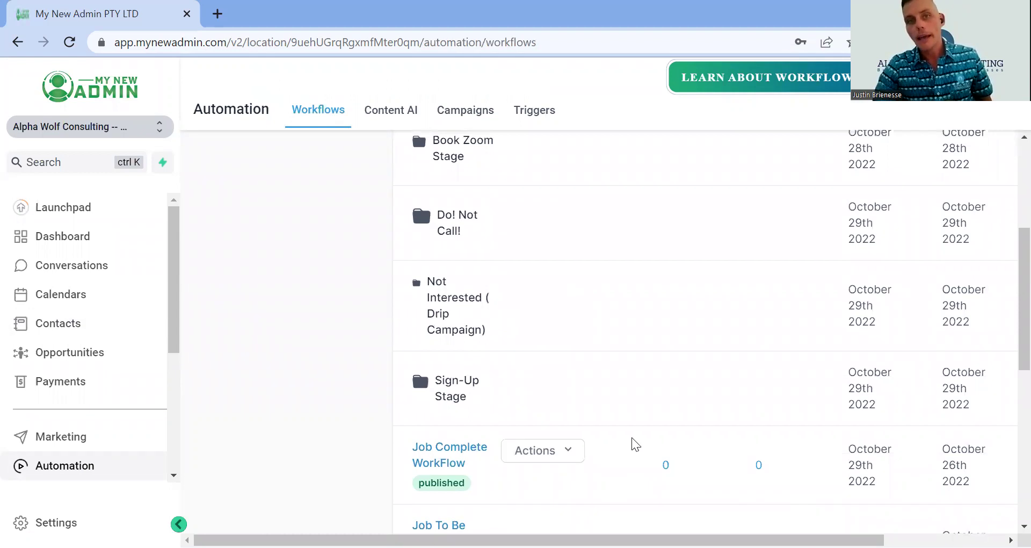
{"action": "scroll", "coordinate": [637, 435], "scroll_direction": "up", "scroll_amount": 3}
{"action": "scroll", "coordinate": [640, 428], "scroll_direction": "down", "scroll_amount": 2}
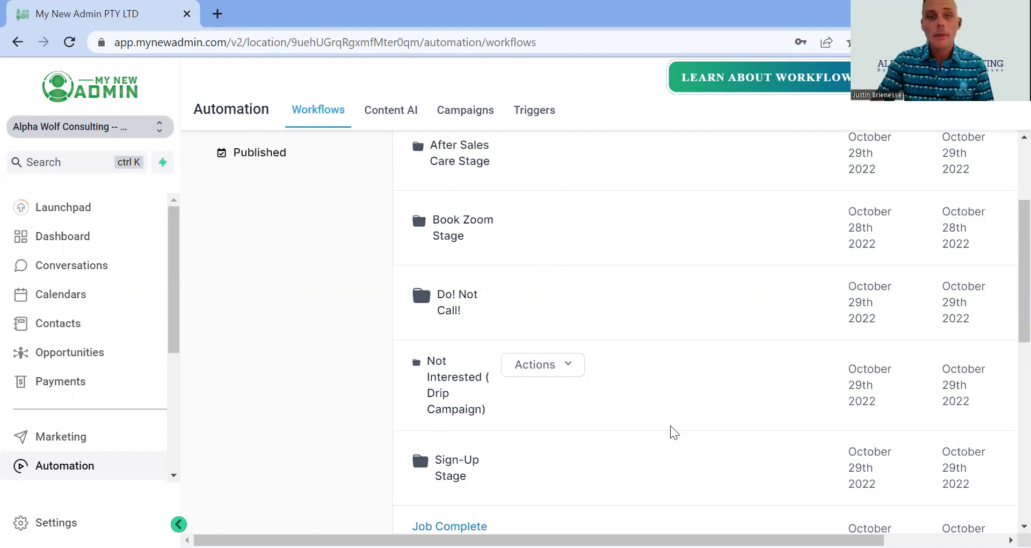
{"action": "scroll", "coordinate": [526, 309], "scroll_direction": "up", "scroll_amount": 2}
{"action": "scroll", "coordinate": [525, 314], "scroll_direction": "down", "scroll_amount": 5}
{"action": "scroll", "coordinate": [524, 316], "scroll_direction": "up", "scroll_amount": 3}
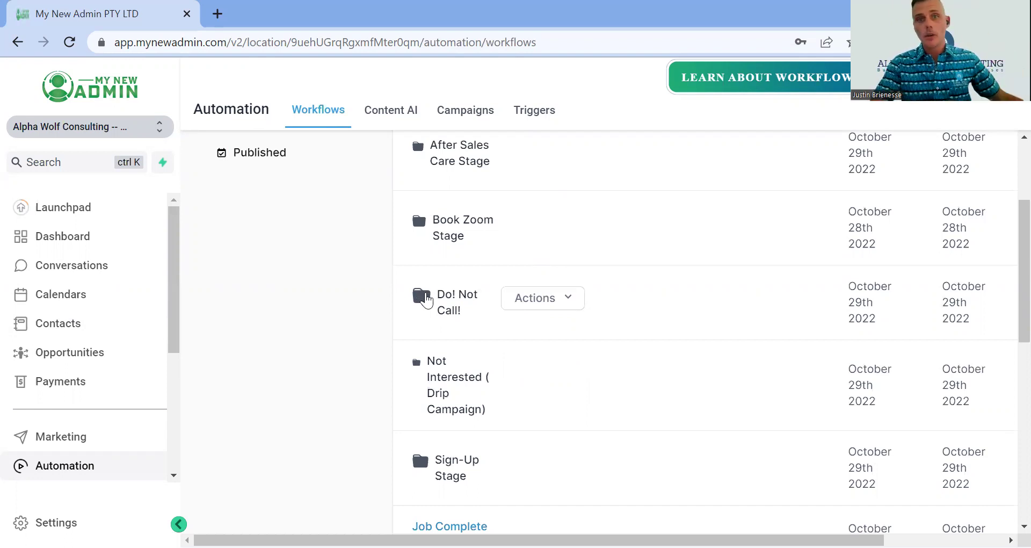
{"action": "left_click", "coordinate": [466, 391]}
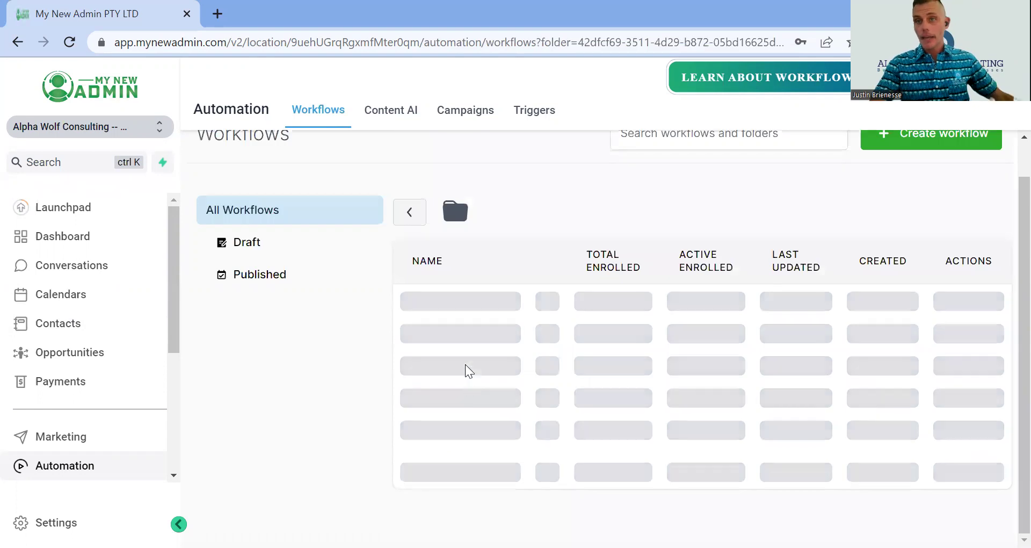
{"action": "left_click", "coordinate": [420, 337]}
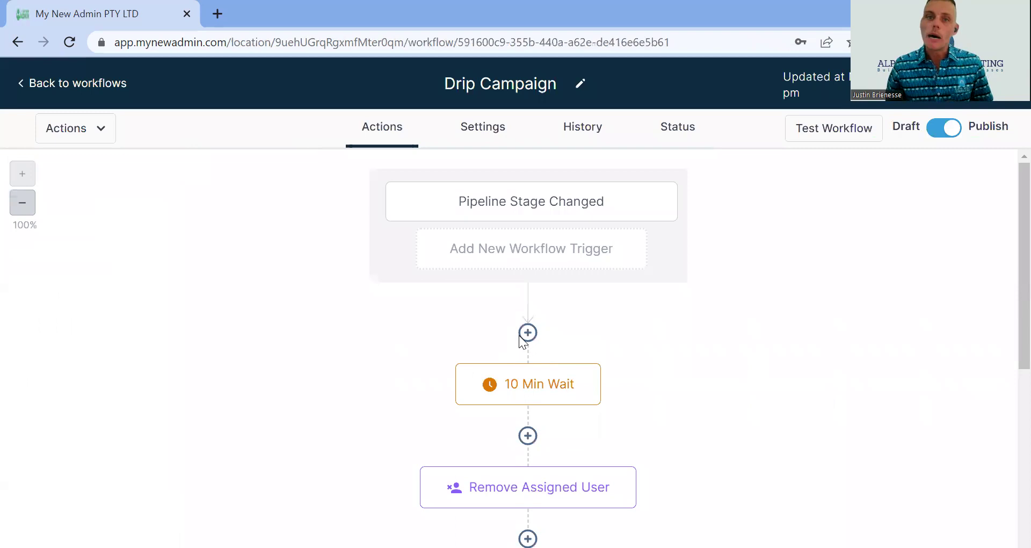
Step: Examine the settings of the 1st Email (drip) action in the Drip Campaign workflow, and return to the workflows list
{"action": "scroll", "coordinate": [593, 313], "scroll_direction": "down", "scroll_amount": 5}
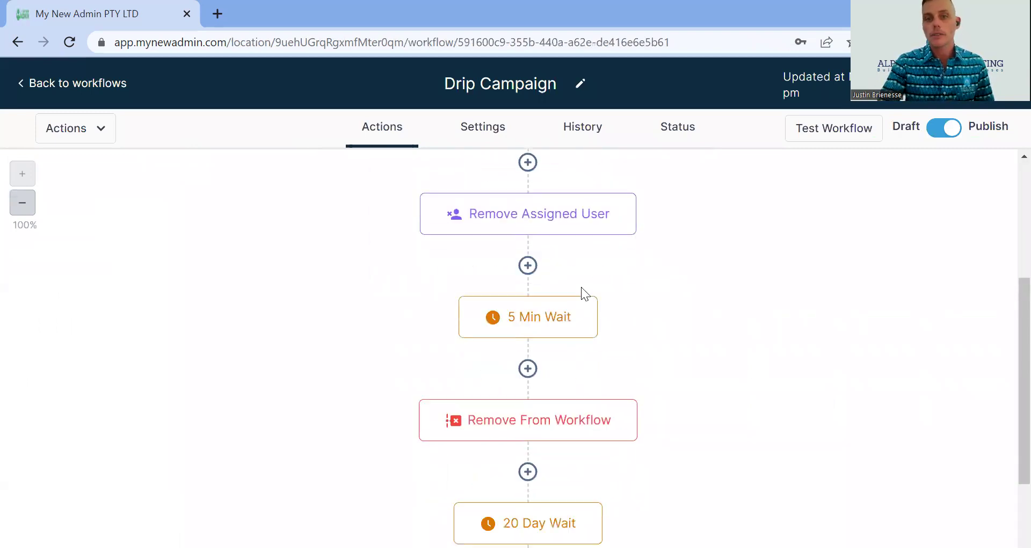
{"action": "scroll", "coordinate": [586, 300], "scroll_direction": "down", "scroll_amount": 6}
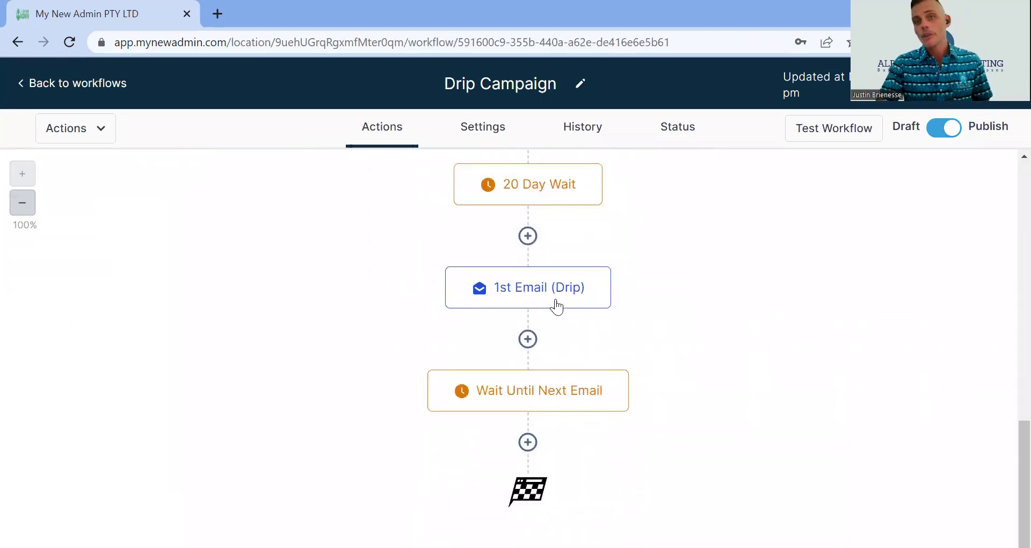
{"action": "left_click", "coordinate": [556, 306]}
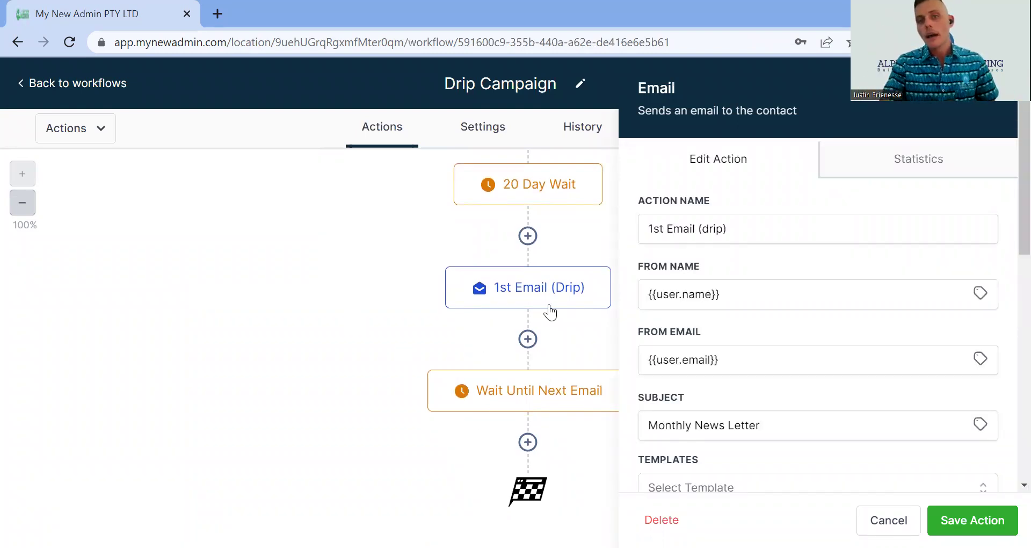
{"action": "left_click", "coordinate": [452, 365]}
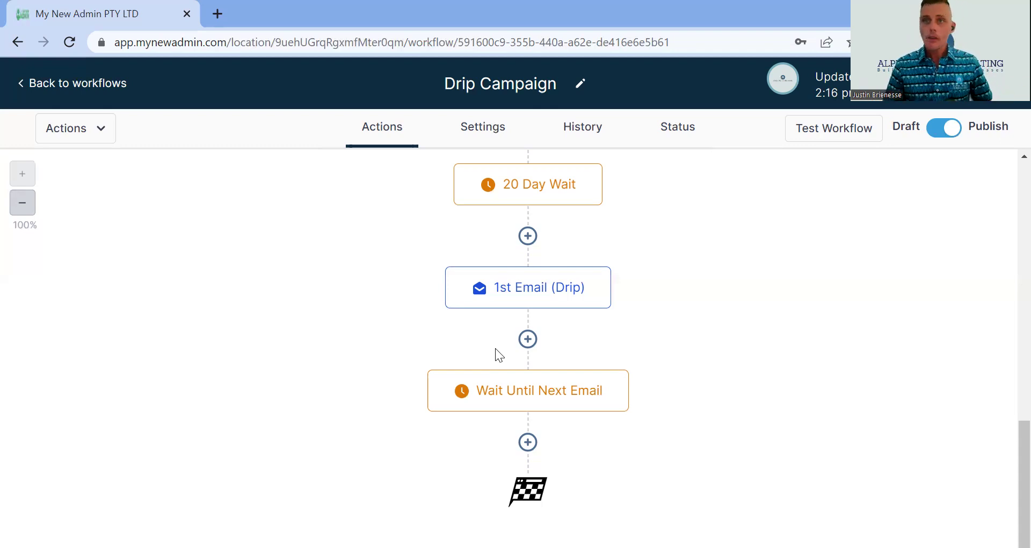
{"action": "left_click", "coordinate": [62, 85]}
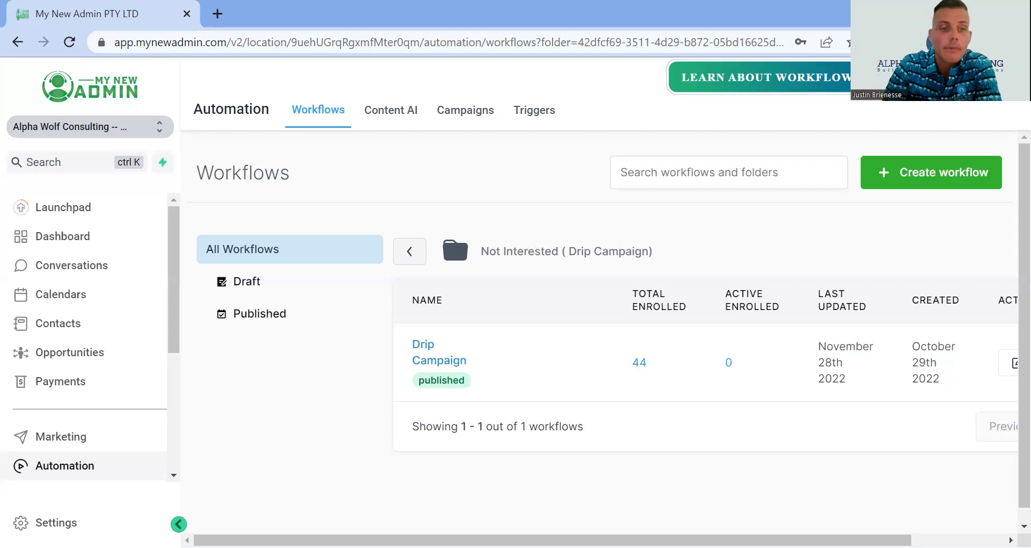
Step: Open the survey builder's list of surveys in the Sites area and activate the survey search
{"action": "scroll", "coordinate": [76, 376], "scroll_direction": "down", "scroll_amount": 3}
{"action": "left_click", "coordinate": [60, 338]}
{"action": "mouse_move", "coordinate": [710, 128]}
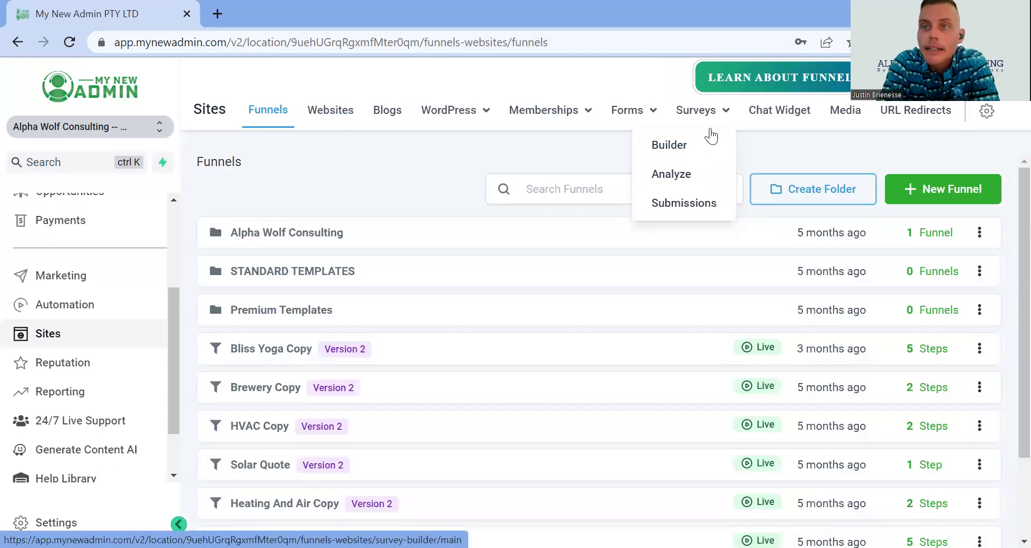
{"action": "left_click", "coordinate": [711, 136]}
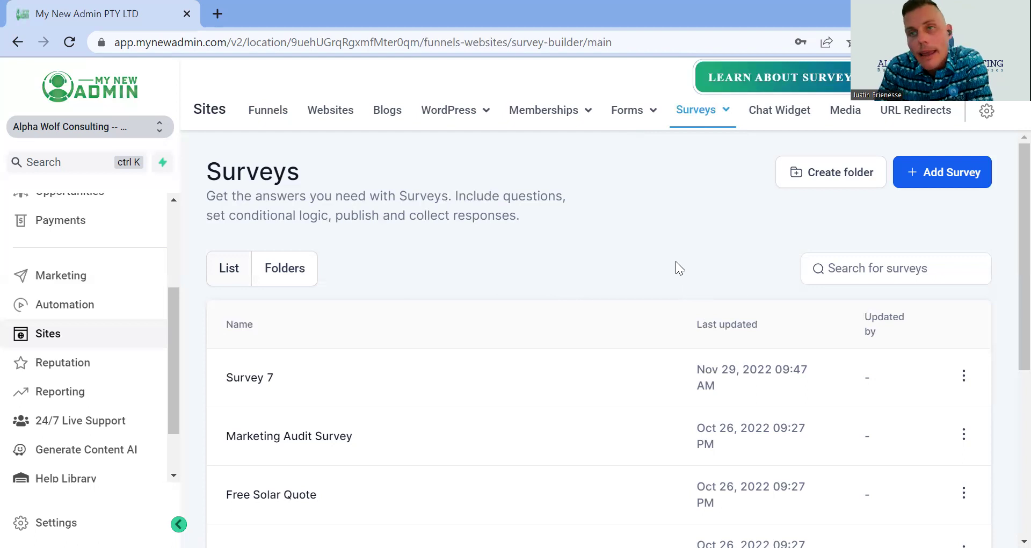
{"action": "left_click", "coordinate": [803, 263]}
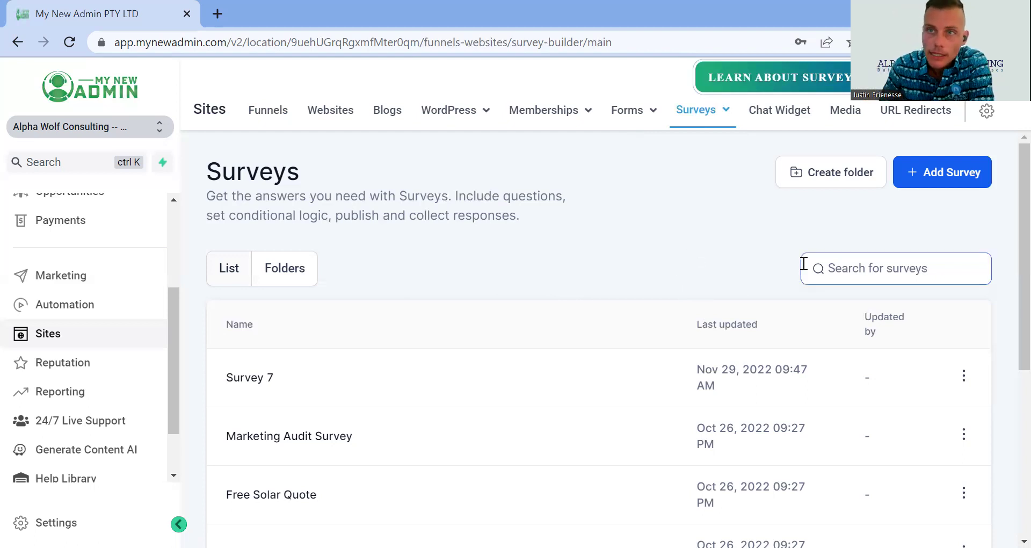